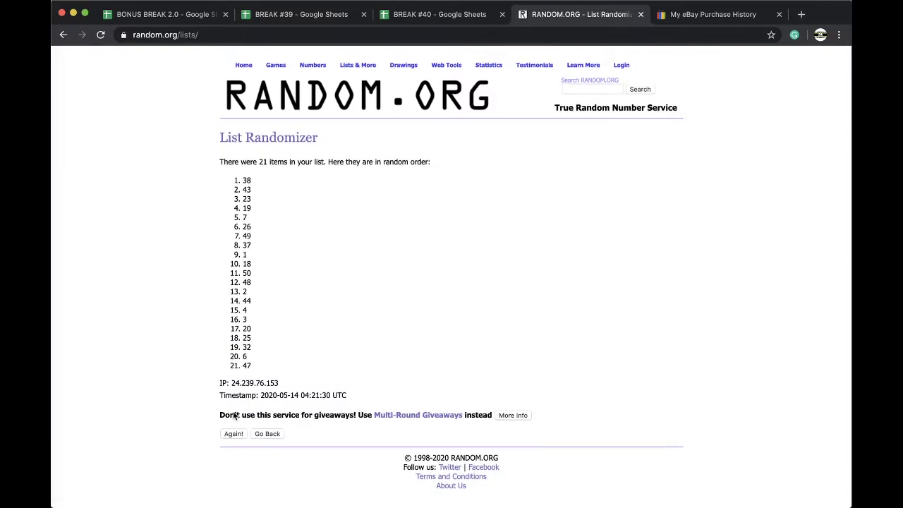
Randomize the 21-item number list four more times, for five randomizations in all
click(226, 437)
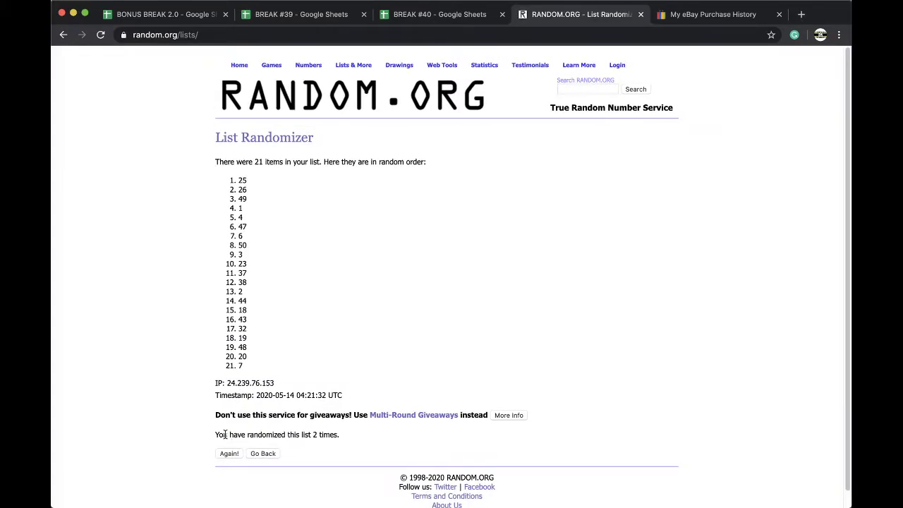
click(225, 453)
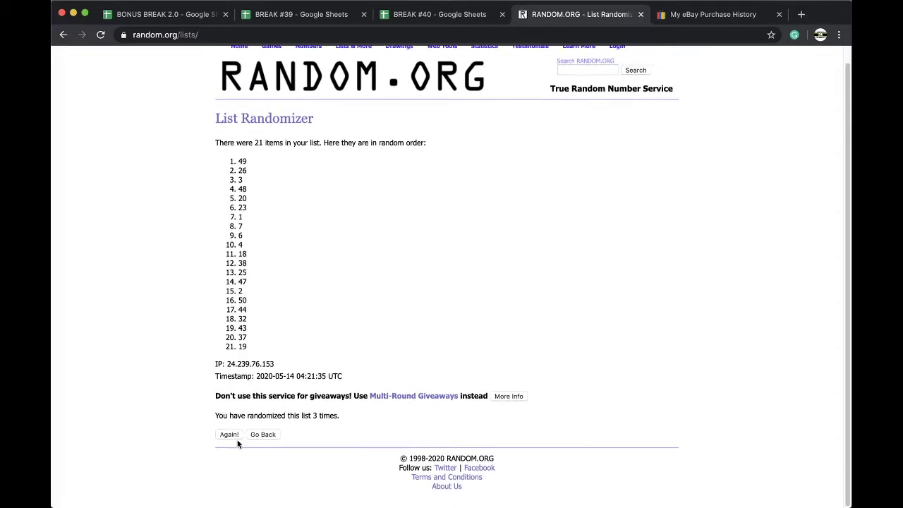
click(229, 452)
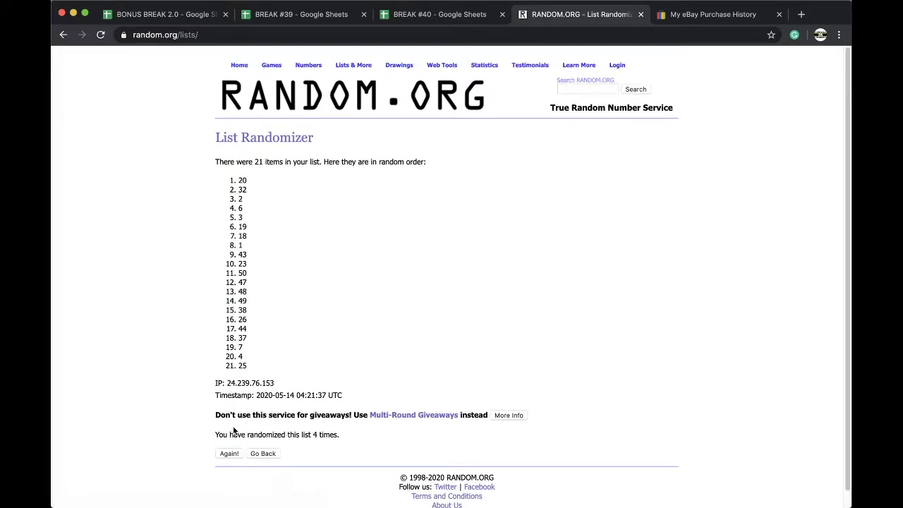
scroll(234, 430, down, 1)
click(239, 437)
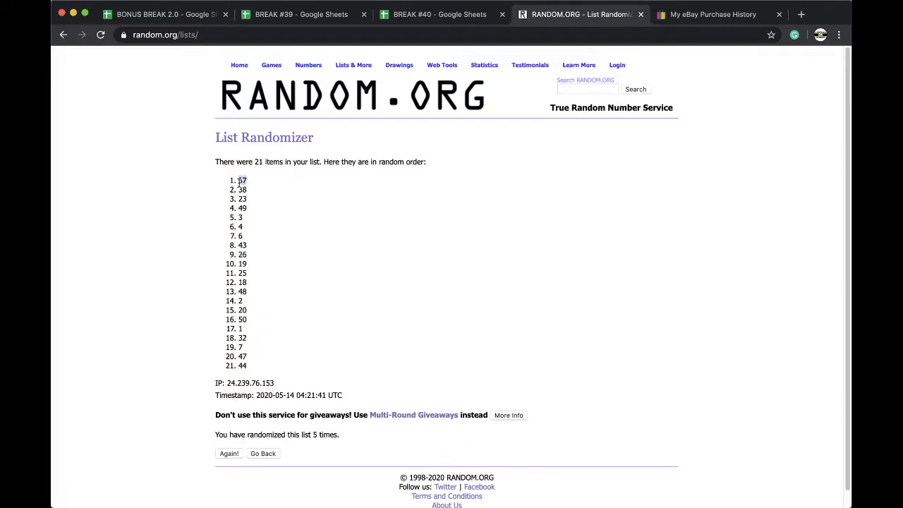
Switch to the BREAK #40 spreadsheet and fill the cell containing 37 in column E with yellow
click(460, 16)
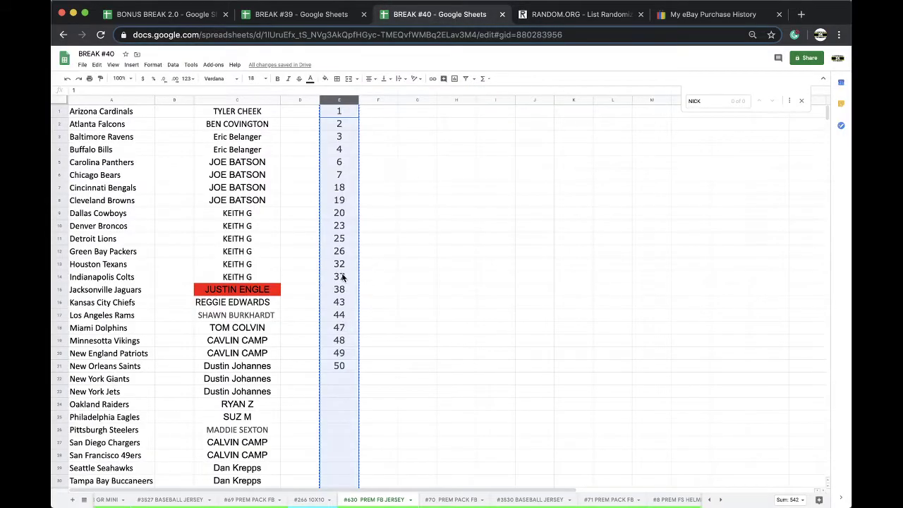
click(343, 277)
click(325, 79)
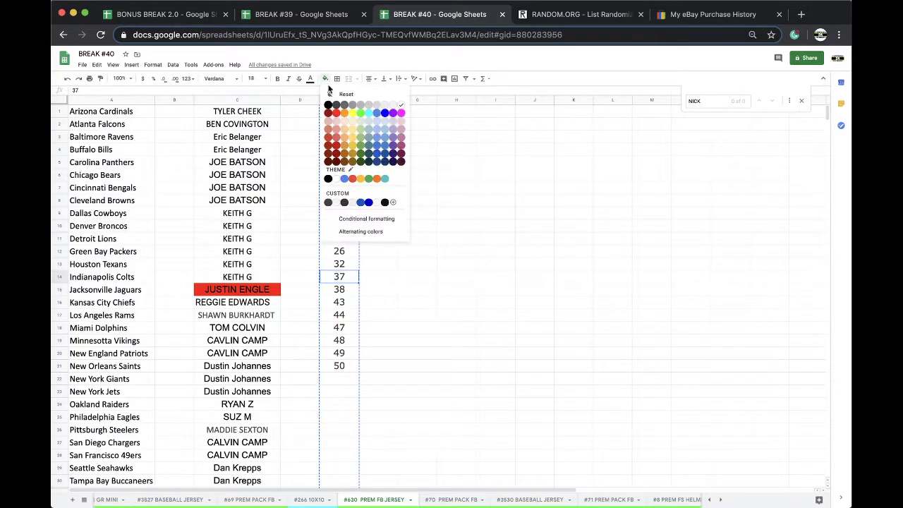
click(352, 112)
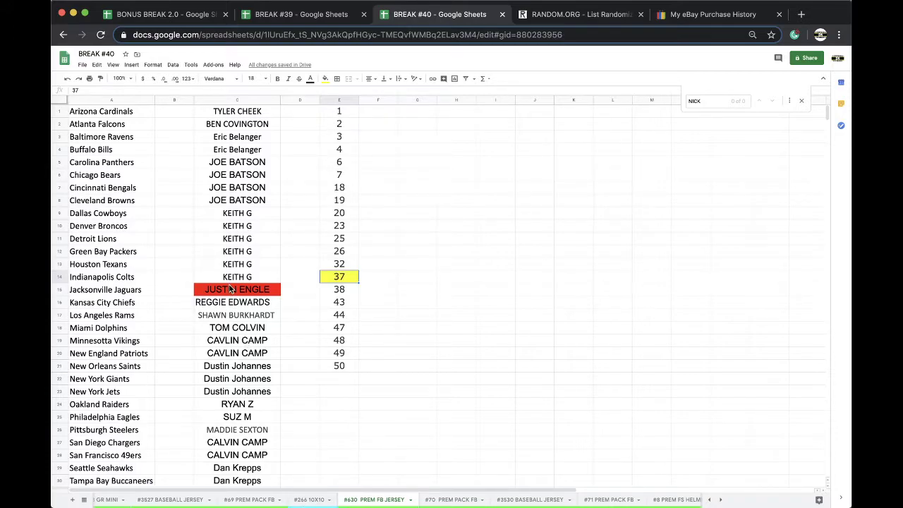
Duplicate the #630 PREM FB JERSEY sheet and name the copy "#631 PREM FB JERSEY"
right_click(381, 500)
click(354, 378)
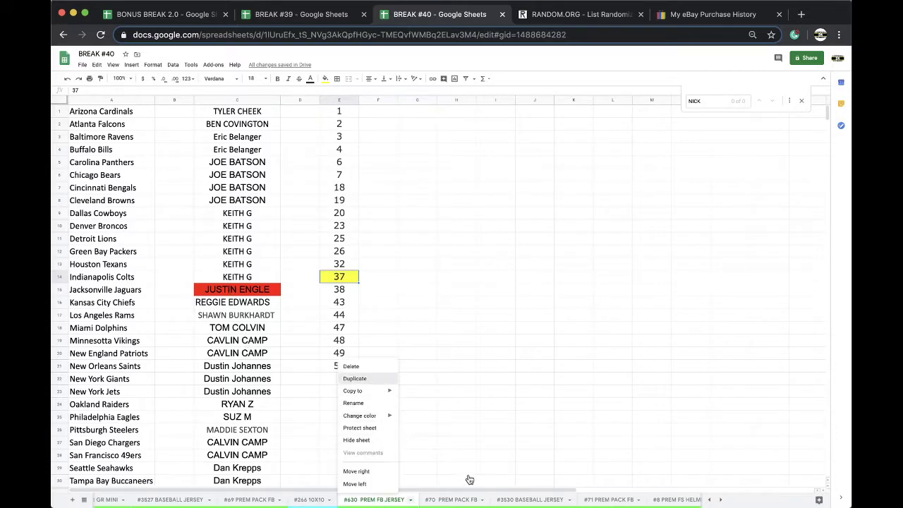
text(#)
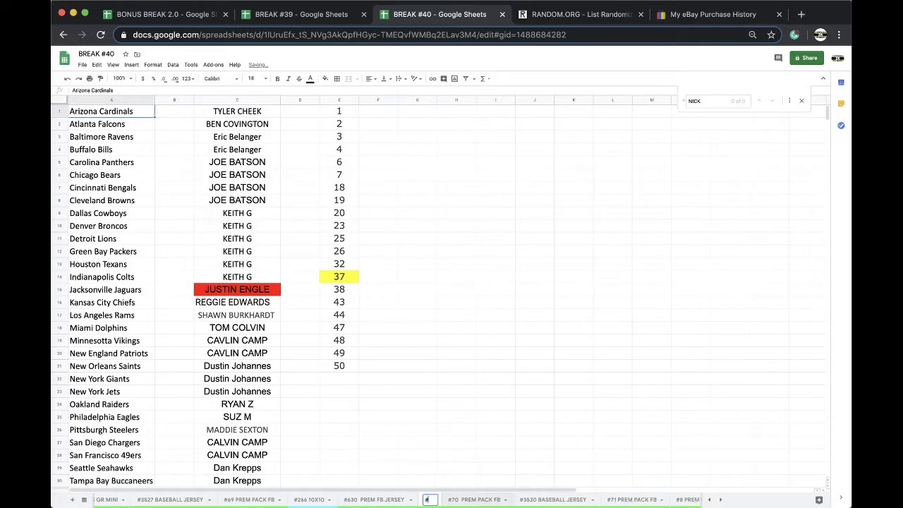
text(631)
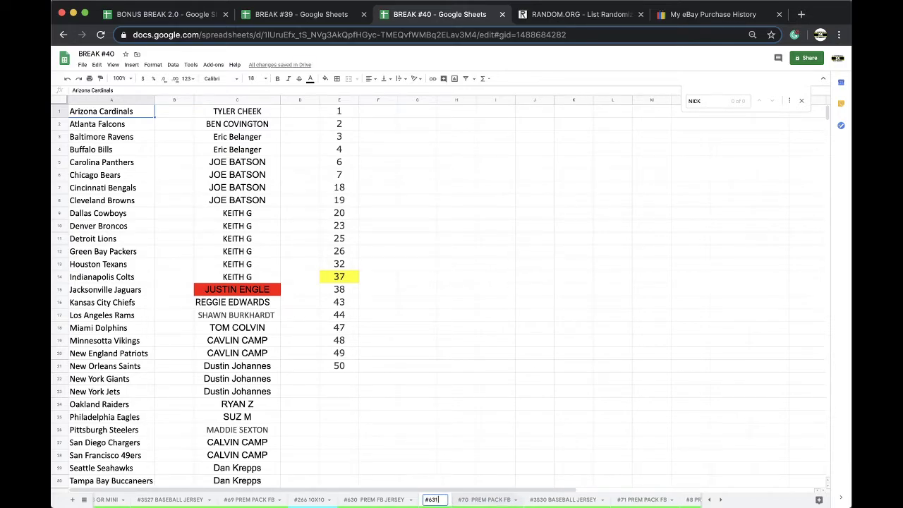
text( PREM FB JERSEY)
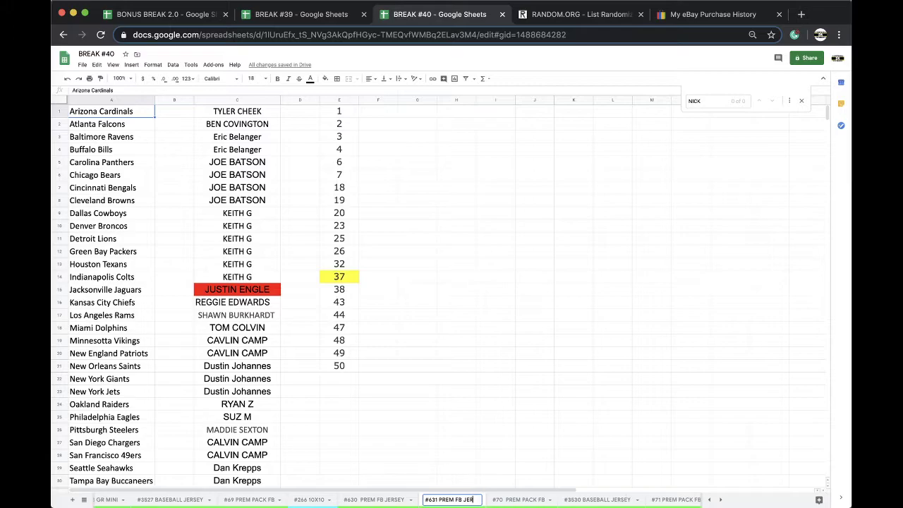
click(471, 458)
Change the sheet color of #631 PREM FB JERSEY to yellow
right_click(463, 498)
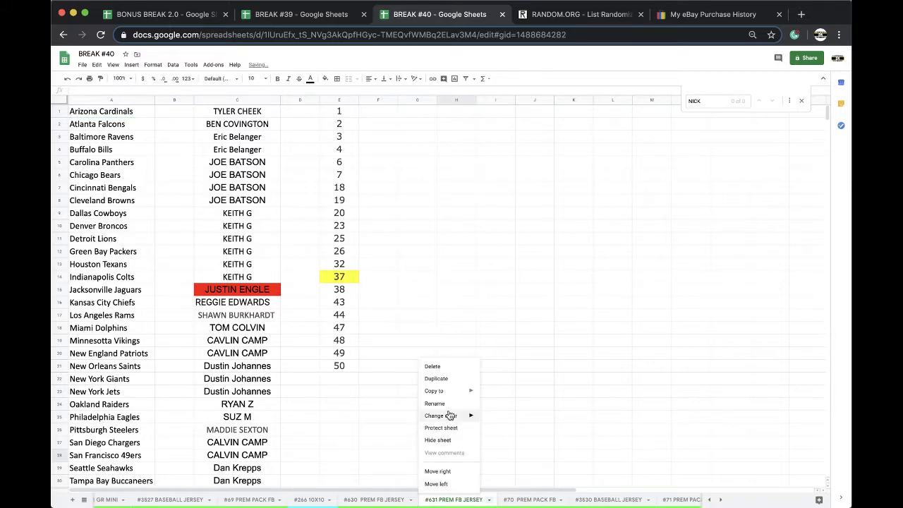
mouse_move(452, 416)
click(510, 347)
Move the numbers 38 through 50 up one row over the 37, and reposition the #631 sheet after #8 BASEBALL JERSEY
drag(353, 289, 347, 364)
key(ctrl+x)
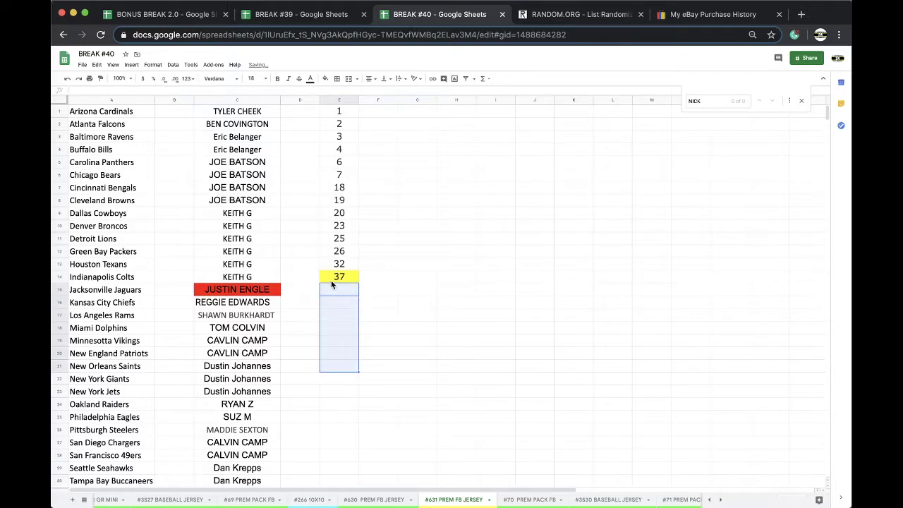
click(332, 279)
key(ctrl+v)
drag(479, 505, 753, 505)
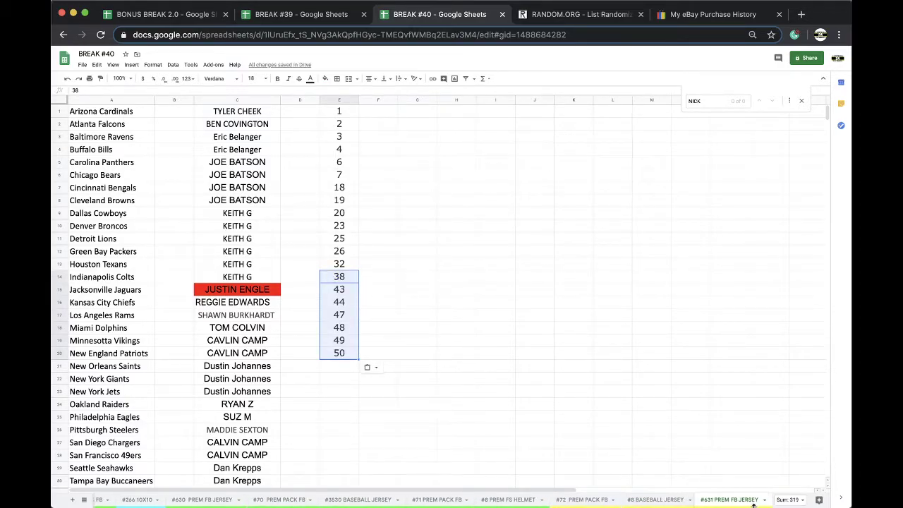
Delete all participant names from column C of the #631 sheet and reset the column's fill color
click(228, 99)
key(Delete)
click(326, 78)
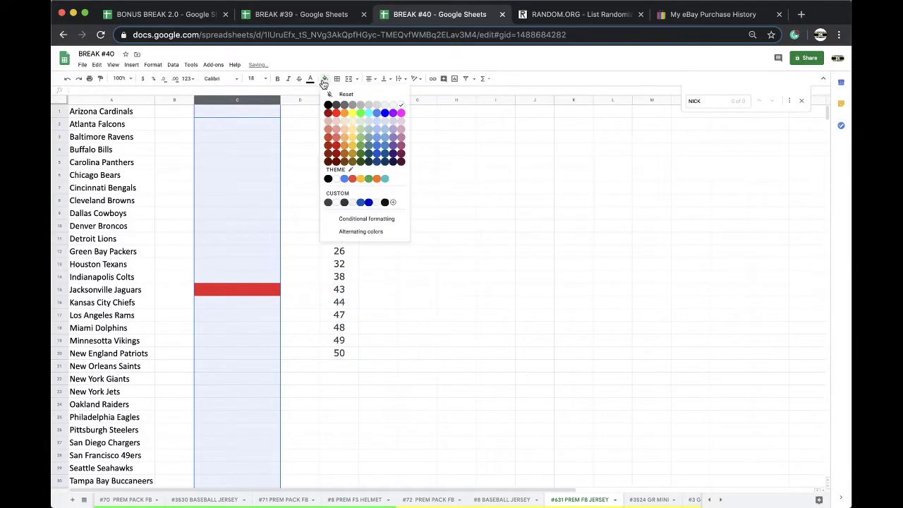
click(337, 92)
Return to the #630 PREM FB JERSEY sheet and reset the fill of the red name cell in the Jacksonville Jaguars row
scroll(321, 503, left, 5)
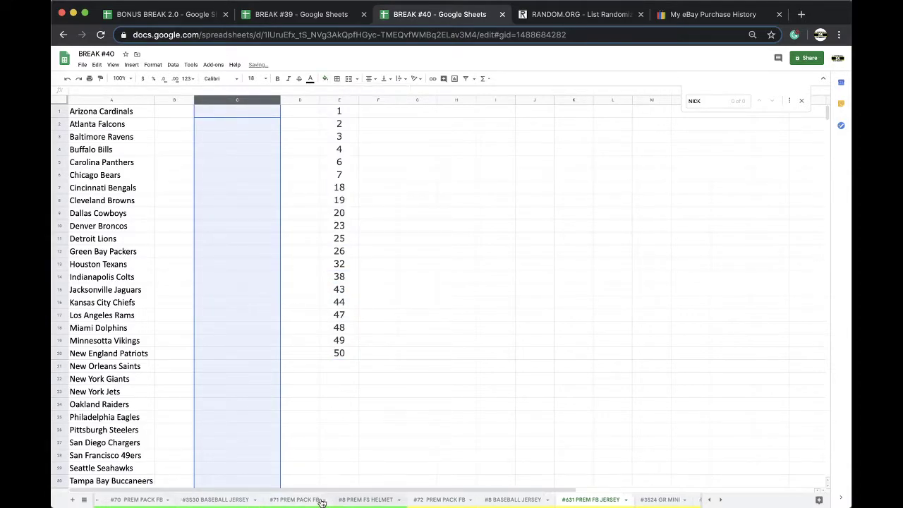
click(321, 503)
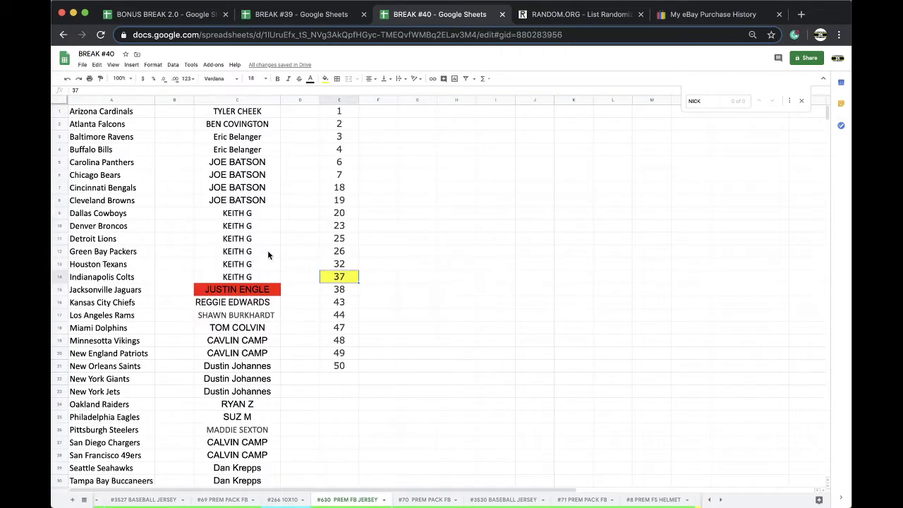
click(325, 79)
click(334, 91)
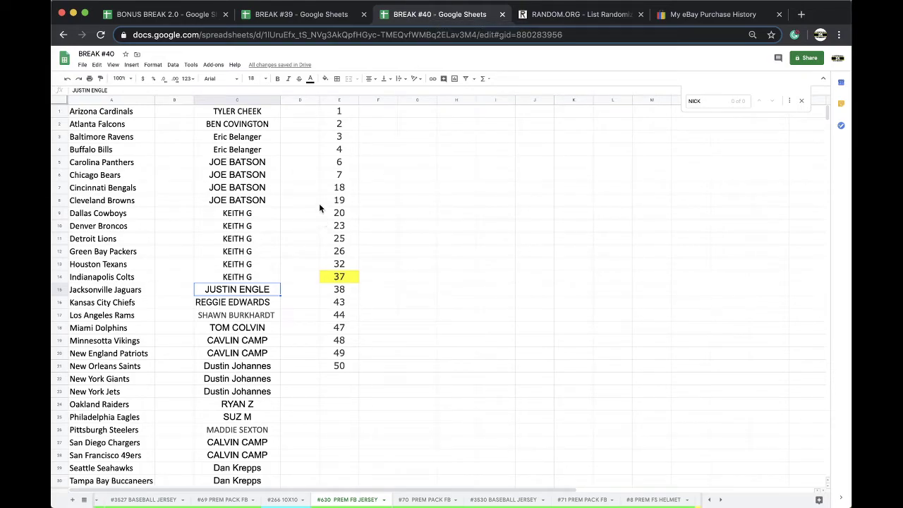
Review the participant names in column C of the #630 sheet, from the first team to the last
click(268, 140)
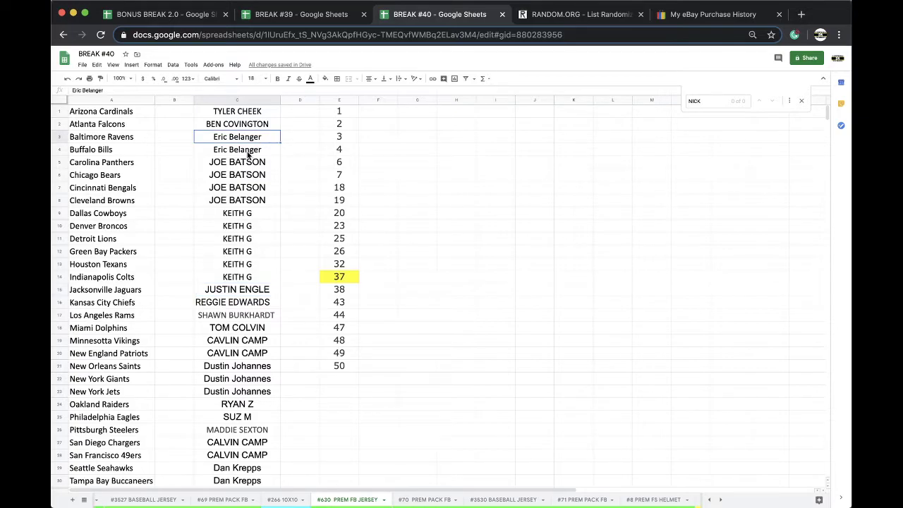
scroll(242, 164, down, 1)
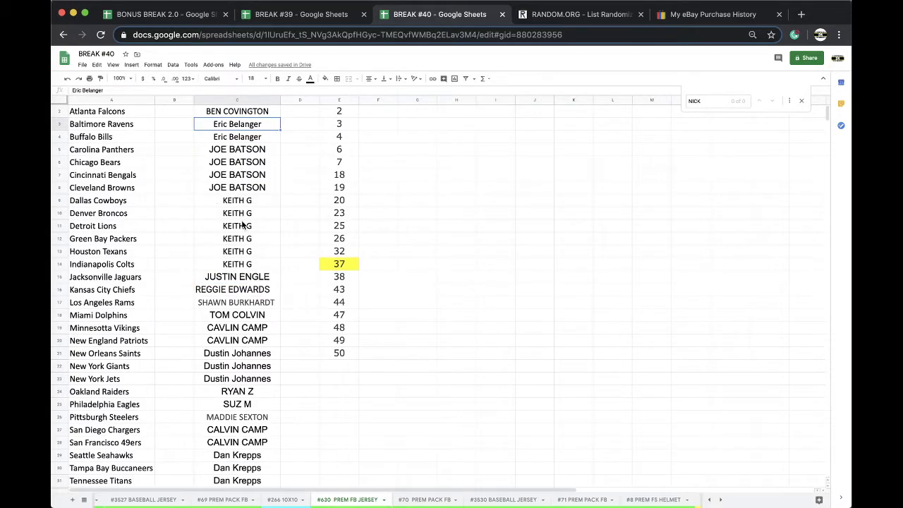
scroll(254, 268, down, 2)
click(240, 279)
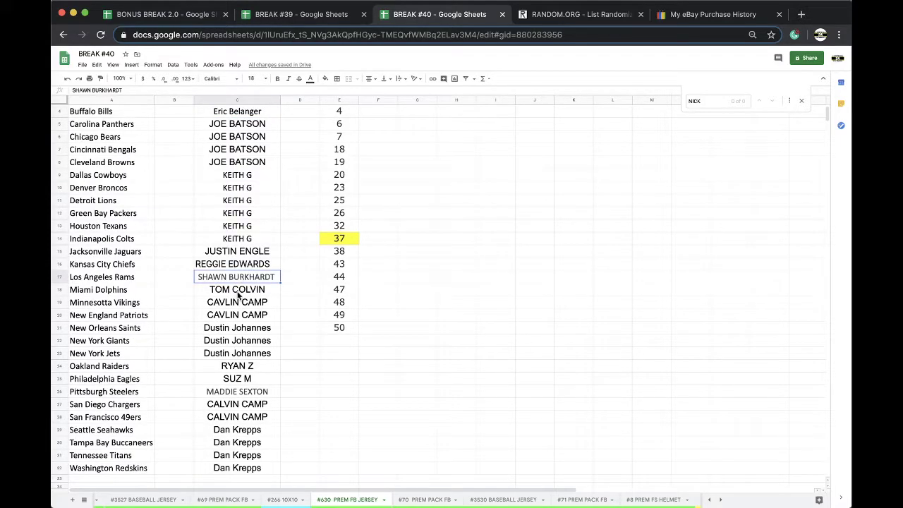
scroll(252, 280, down, 1)
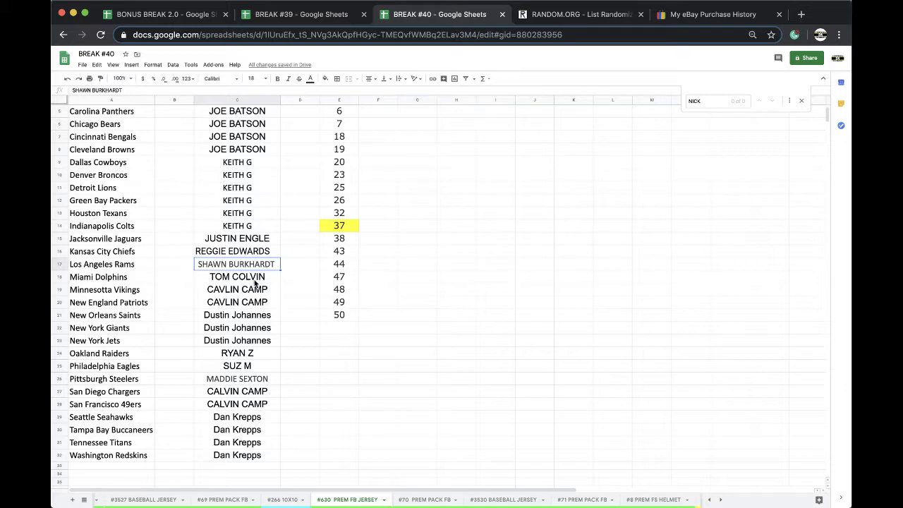
scroll(256, 282, up, 4)
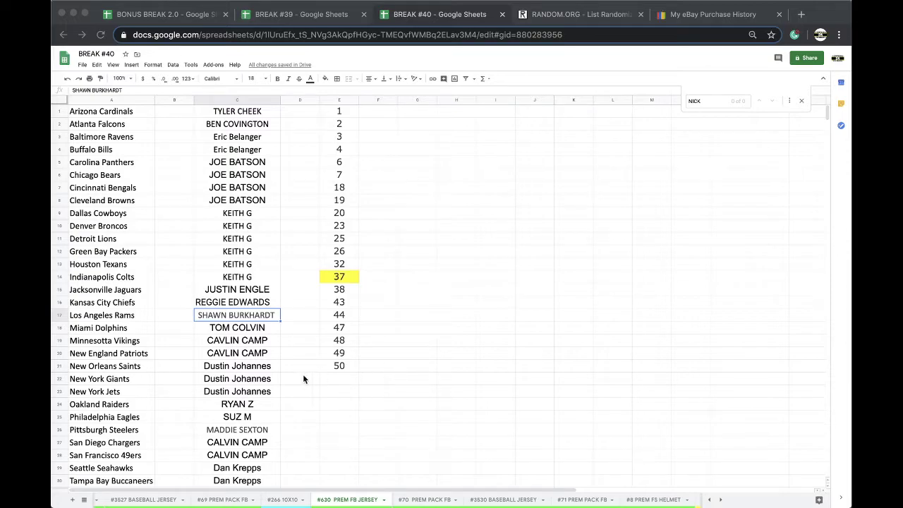
scroll(257, 200, down, 1)
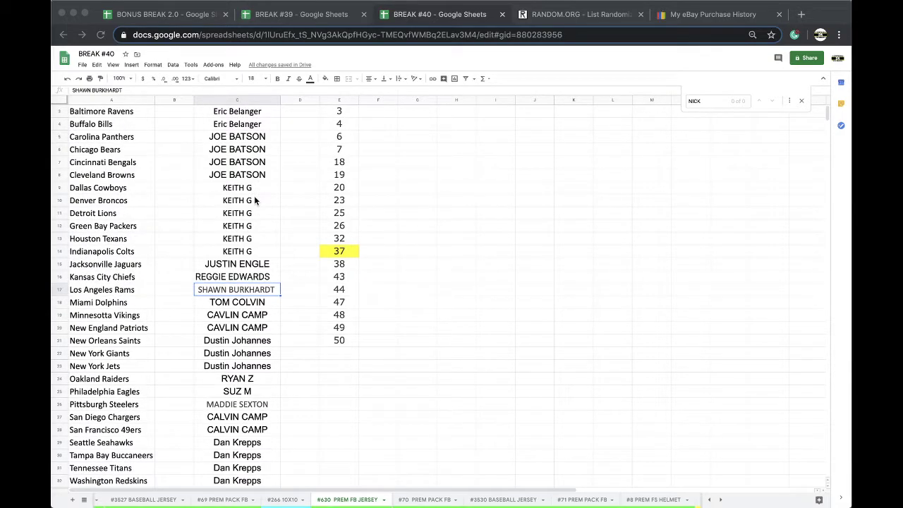
scroll(254, 200, down, 2)
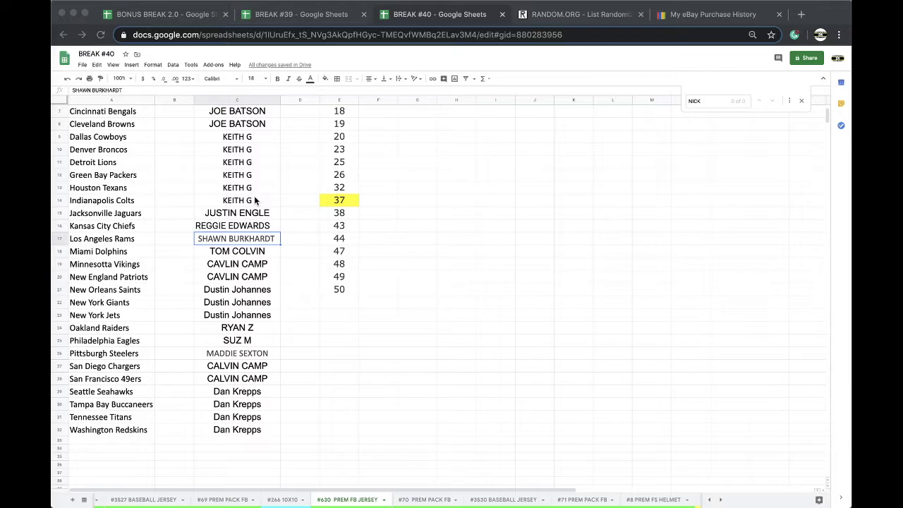
scroll(255, 200, down, 1)
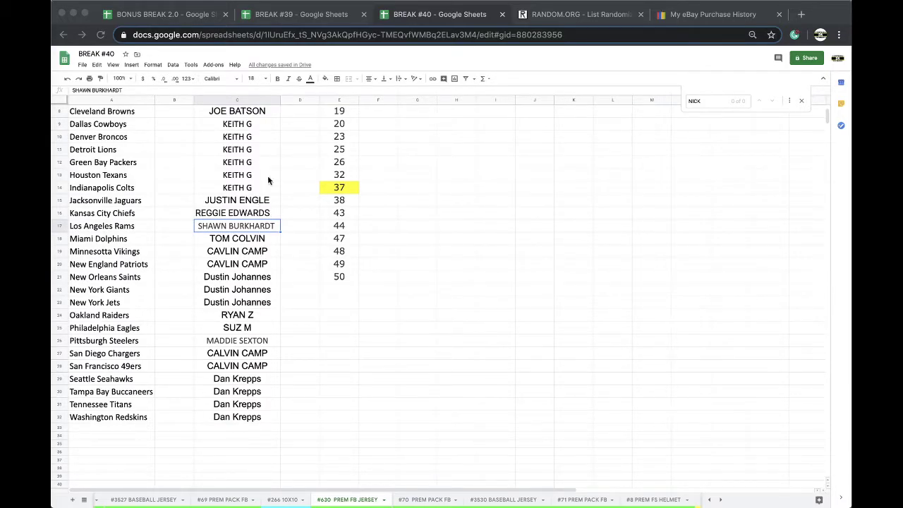
Copy column C's participant names into a blank RANDOM.ORG List Randomizer form and randomize them, closing the eBay Purchase History page
click(234, 99)
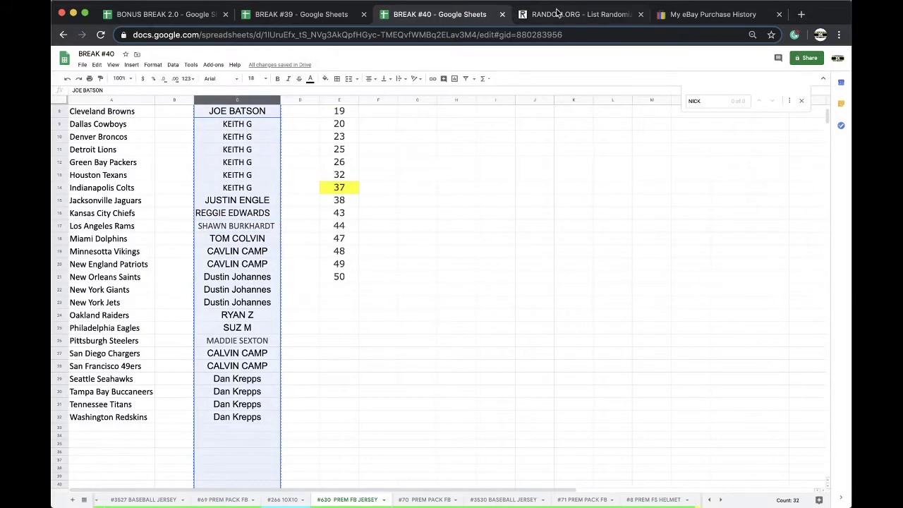
click(556, 15)
click(508, 34)
key(Return)
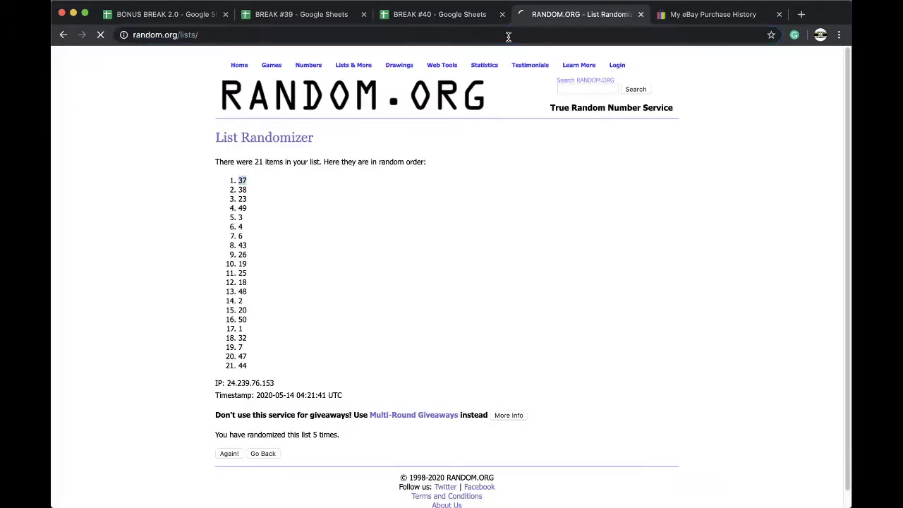
click(779, 14)
click(340, 273)
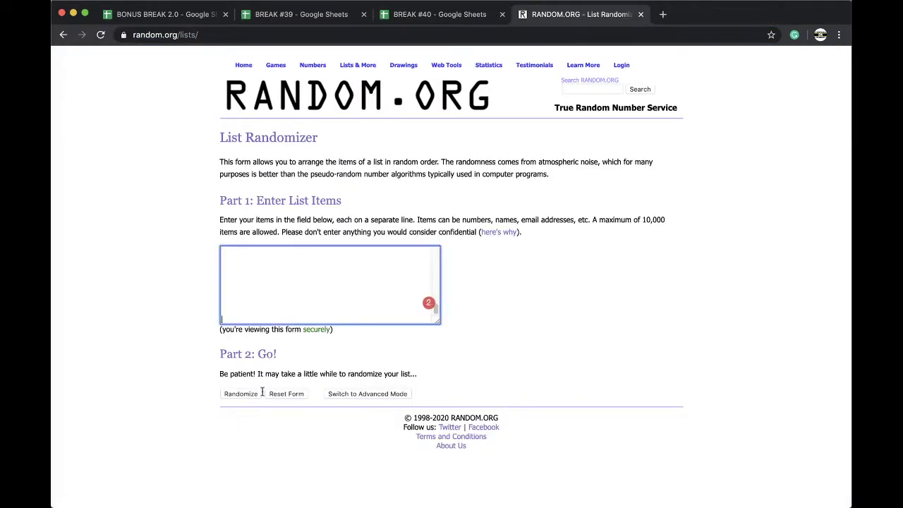
click(258, 394)
Randomize the participant list four more times and copy all 32 shuffled names
scroll(229, 440, down, 3)
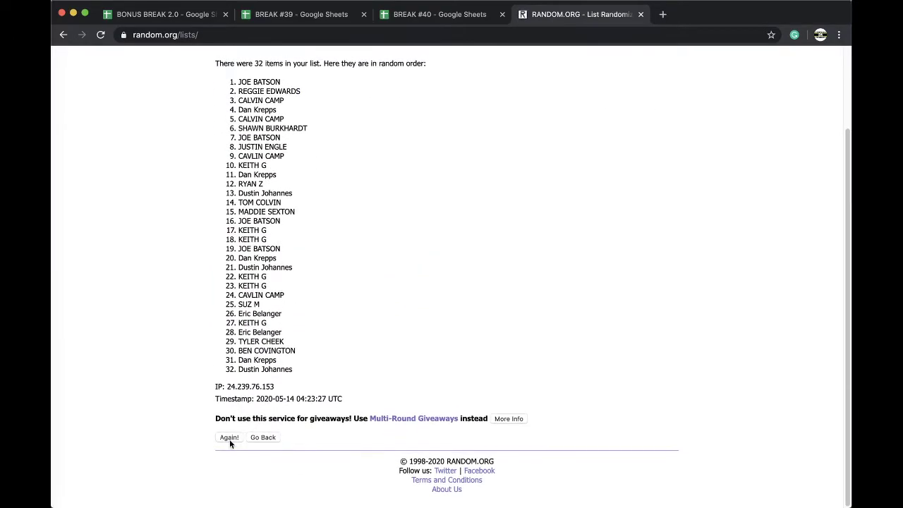
click(230, 438)
scroll(230, 437, down, 5)
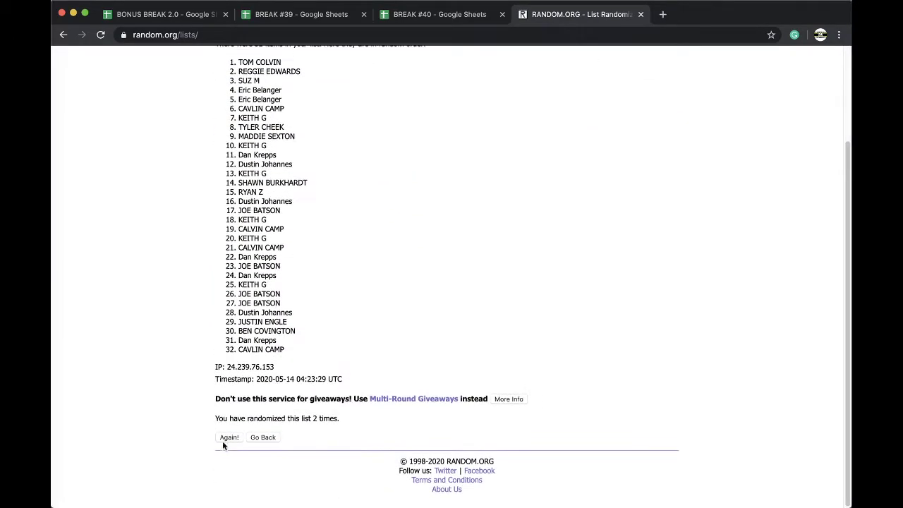
click(224, 436)
scroll(223, 444, down, 5)
click(224, 452)
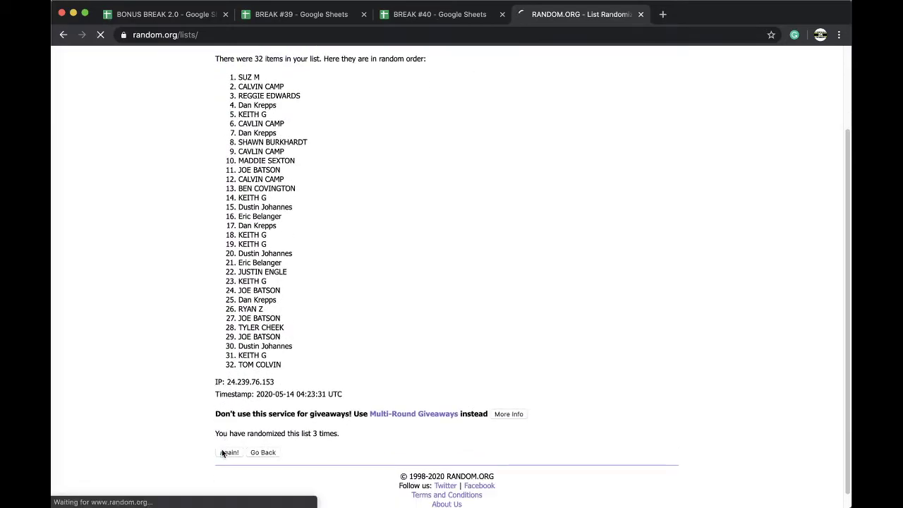
scroll(222, 451, down, 5)
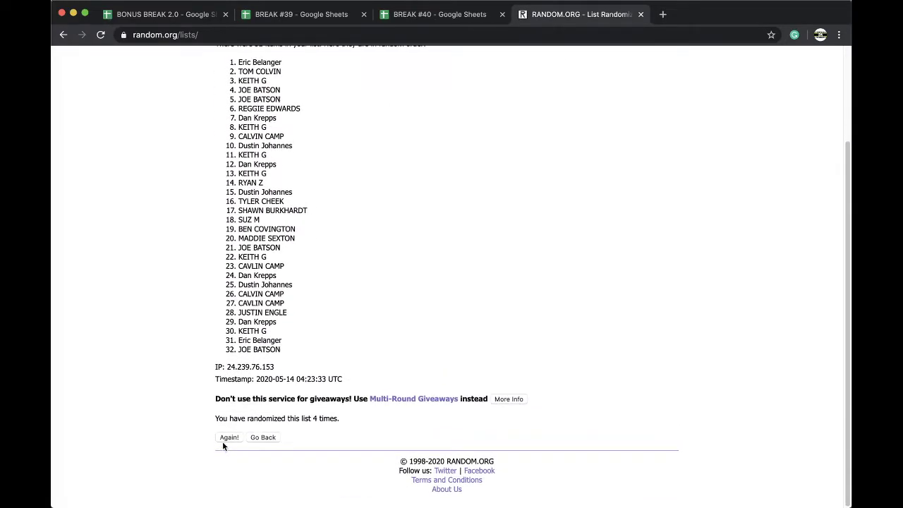
click(224, 440)
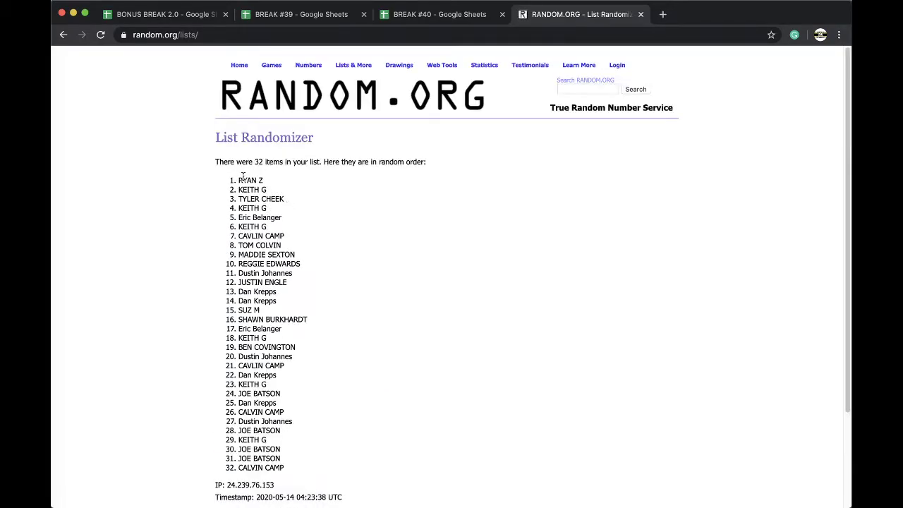
drag(239, 179, 317, 343)
key(ctrl+c)
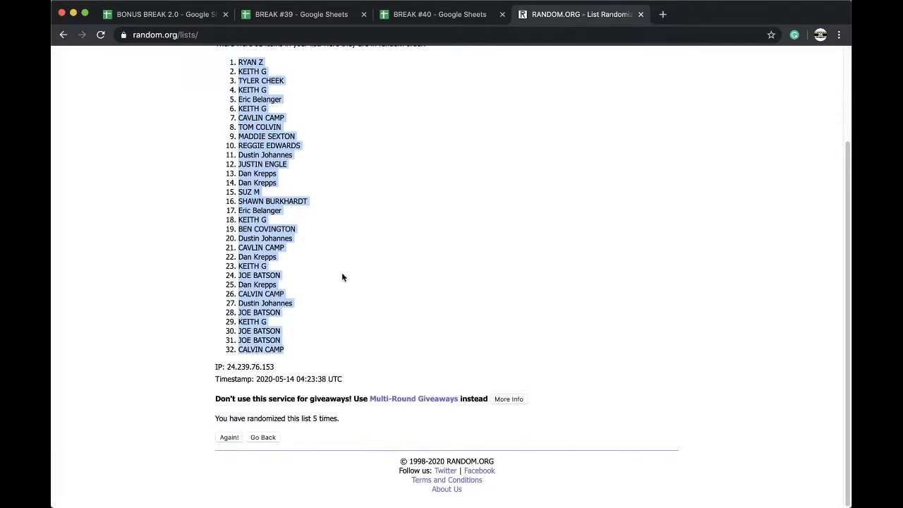
Paste the shuffled names into column B of the #630 PREM FB JERSEY sheet from B1 down and set their font size to 18
click(402, 21)
scroll(154, 123, up, 3)
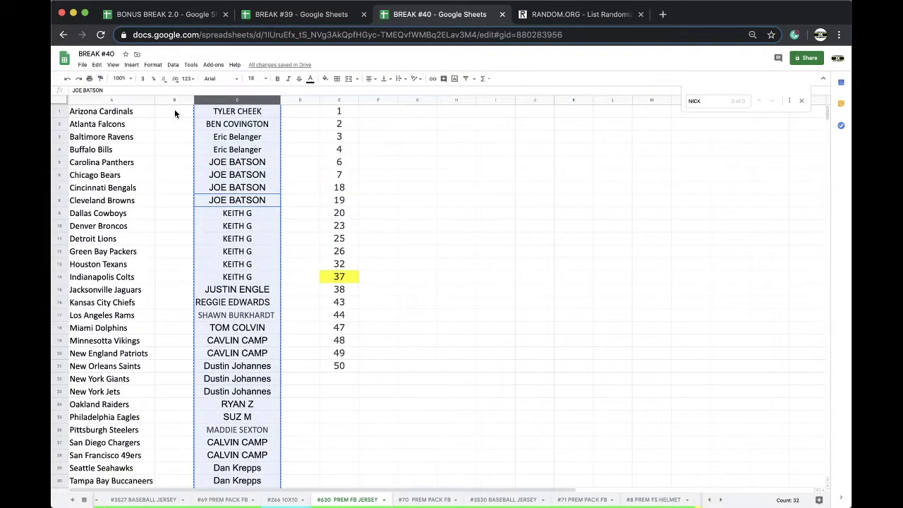
click(174, 112)
key(ctrl+v)
click(252, 78)
click(258, 198)
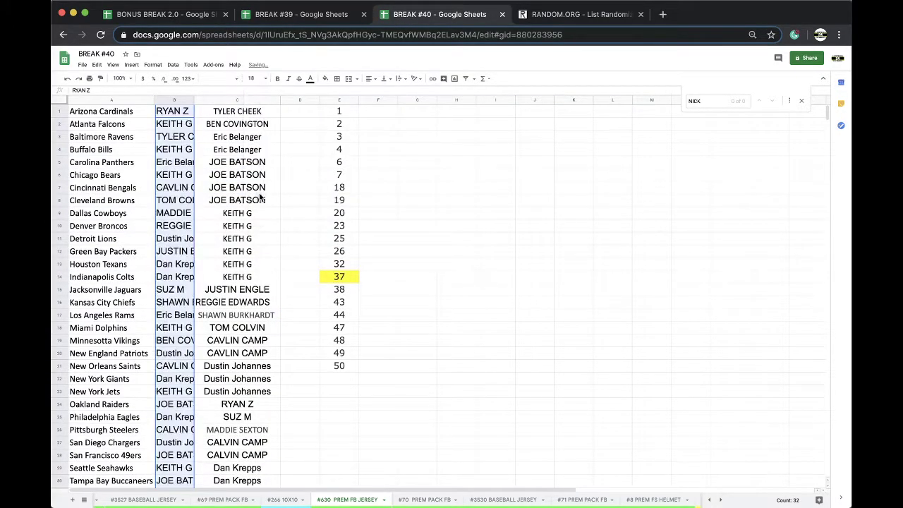
Fit column B's width to its names and sort the sheet by column B from A to Z
double_click(193, 100)
click(173, 65)
click(189, 80)
Review the sorted participant names in column B against their teams, from the Minnesota Vikings row to the Baltimore Ravens row
click(199, 125)
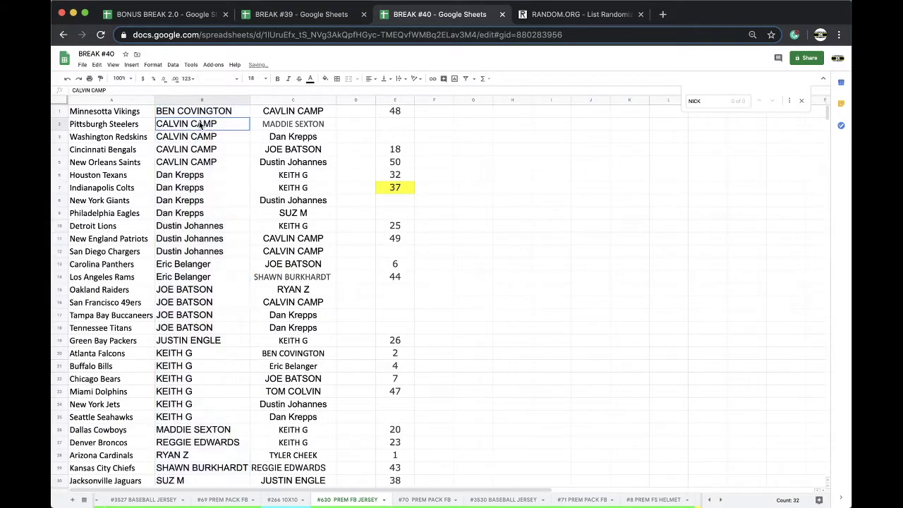
click(201, 163)
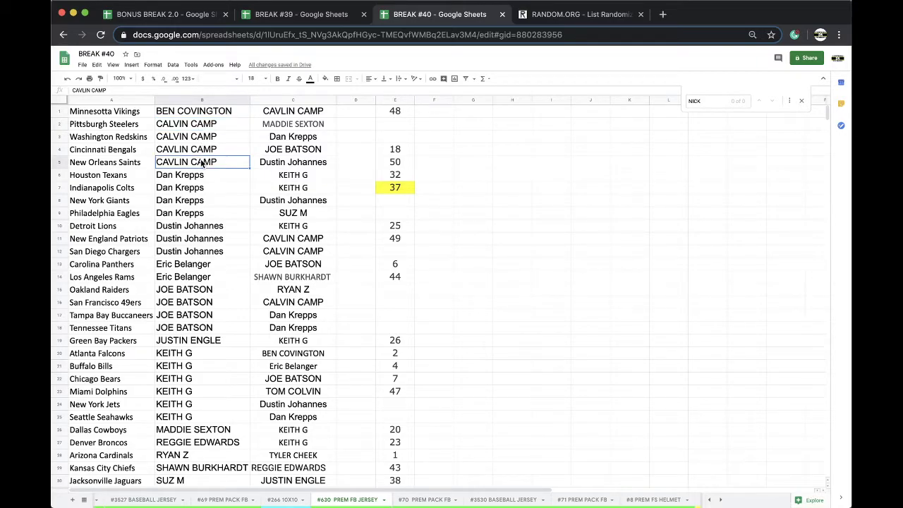
scroll(201, 163, down, 1)
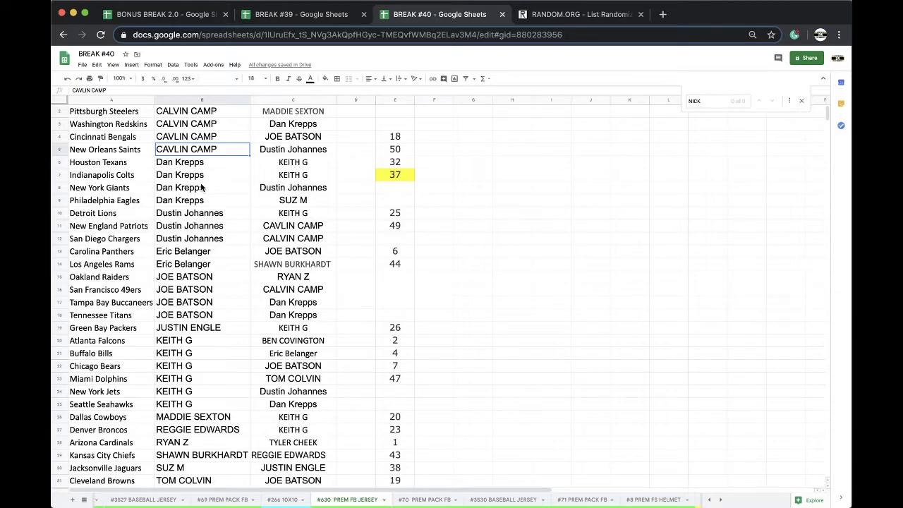
scroll(201, 187, down, 1)
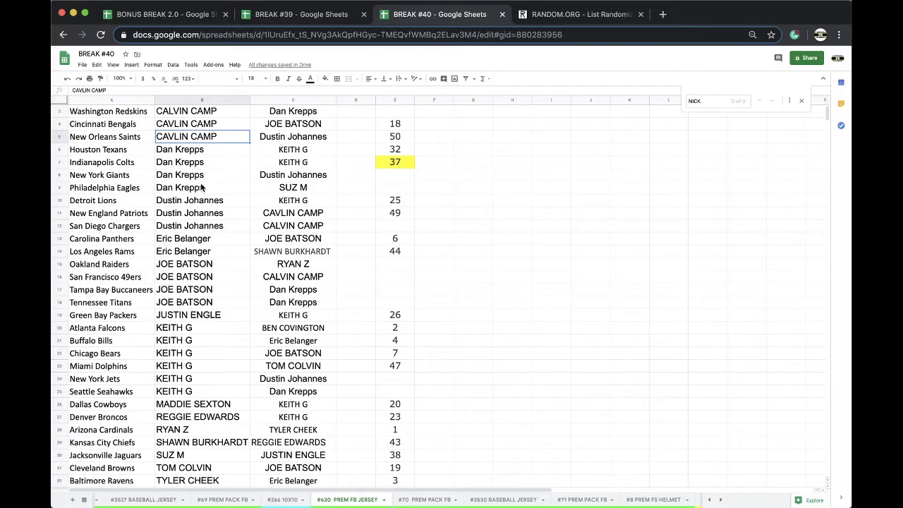
scroll(201, 187, down, 1)
scroll(201, 187, down, 1)
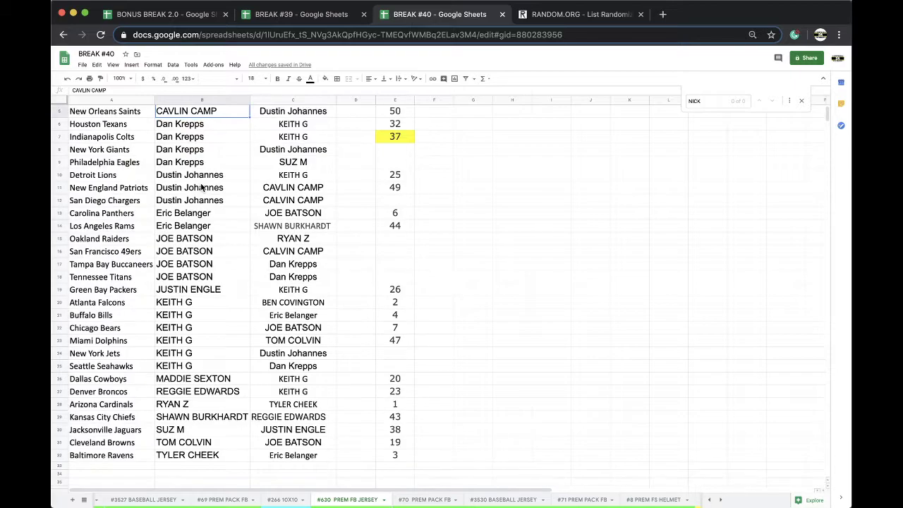
scroll(202, 187, down, 2)
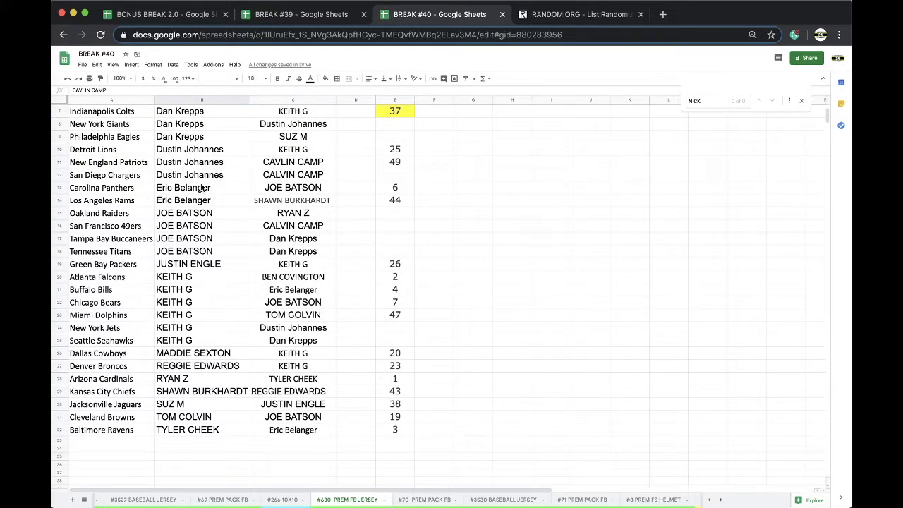
scroll(201, 187, down, 1)
scroll(201, 187, down, 1)
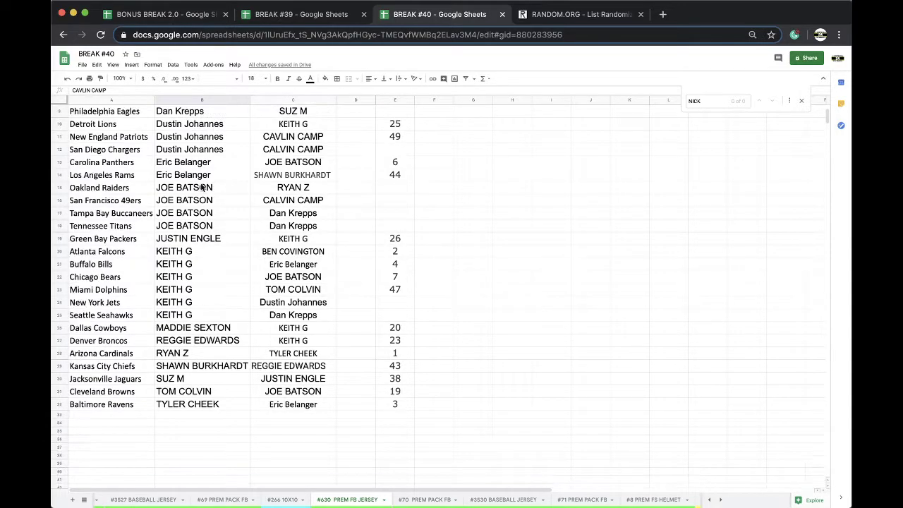
click(182, 328)
click(175, 341)
click(181, 354)
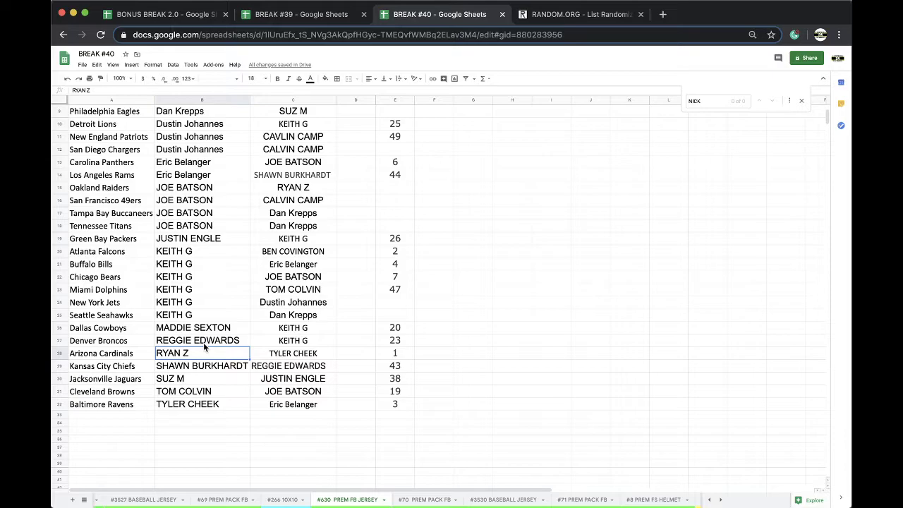